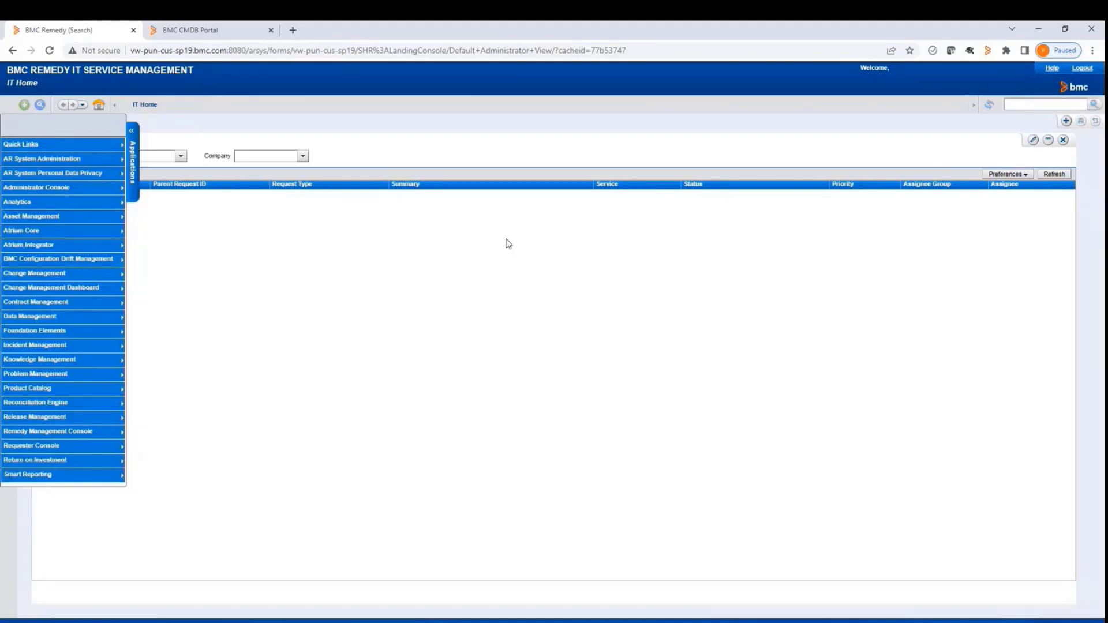
In the CMDB Portal's core configurations for reconciliation, try the Error debug level and set Debug Level back to Debug
click(232, 36)
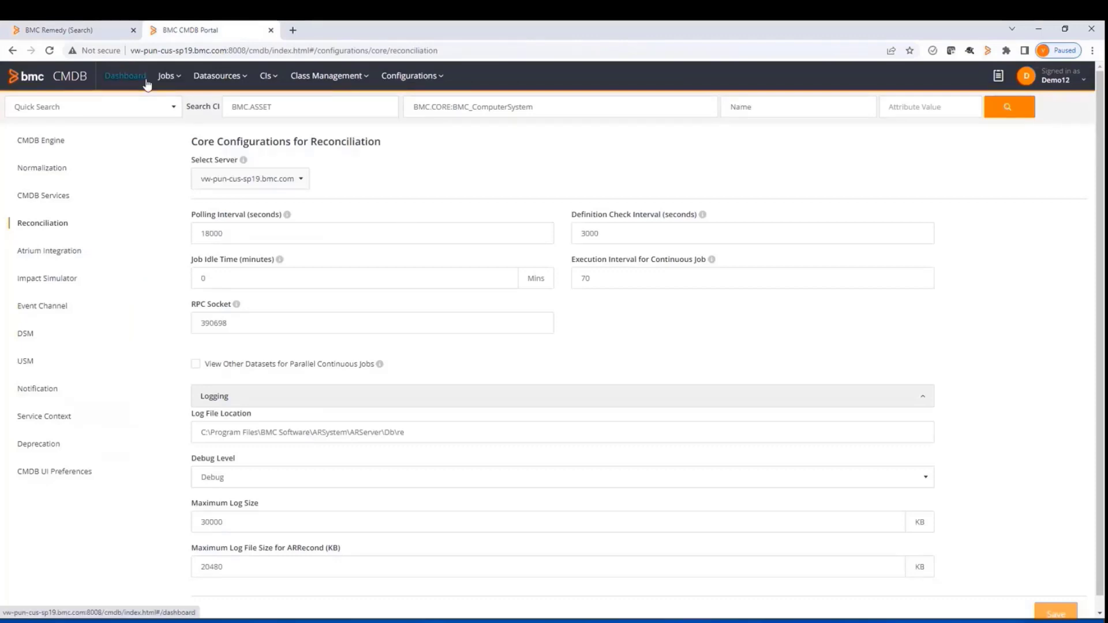
click(420, 81)
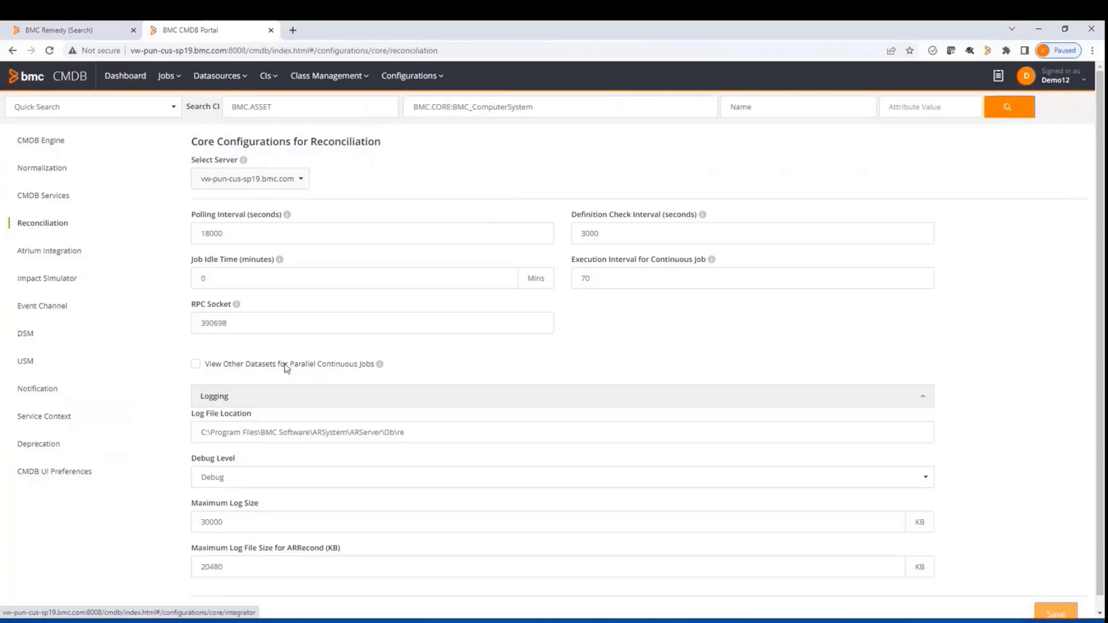
scroll(470, 403, down, 1)
click(269, 467)
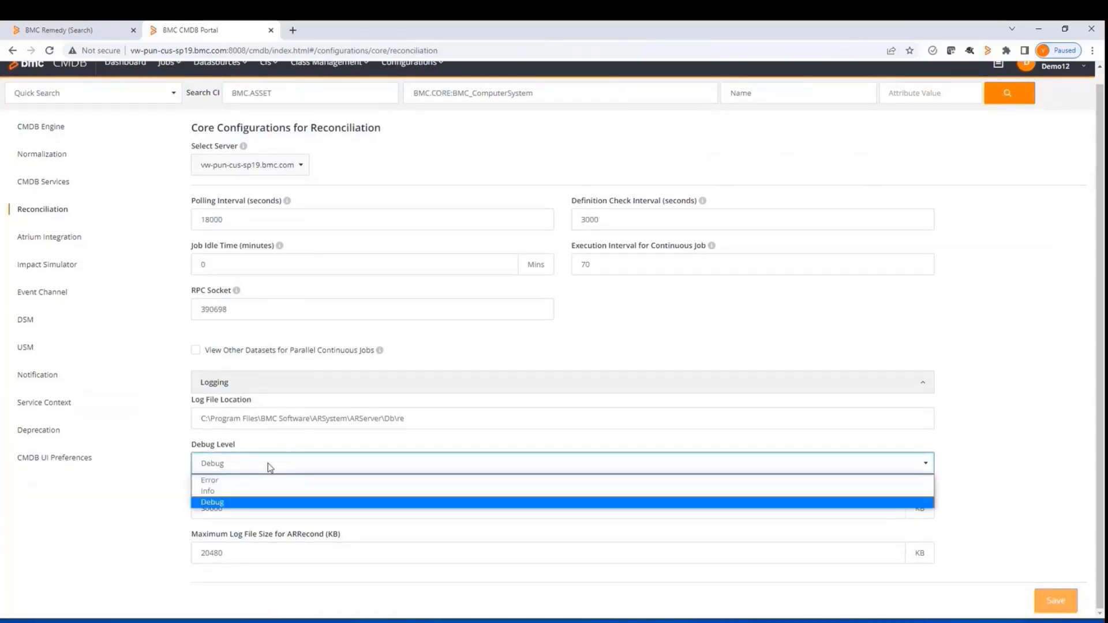
click(243, 483)
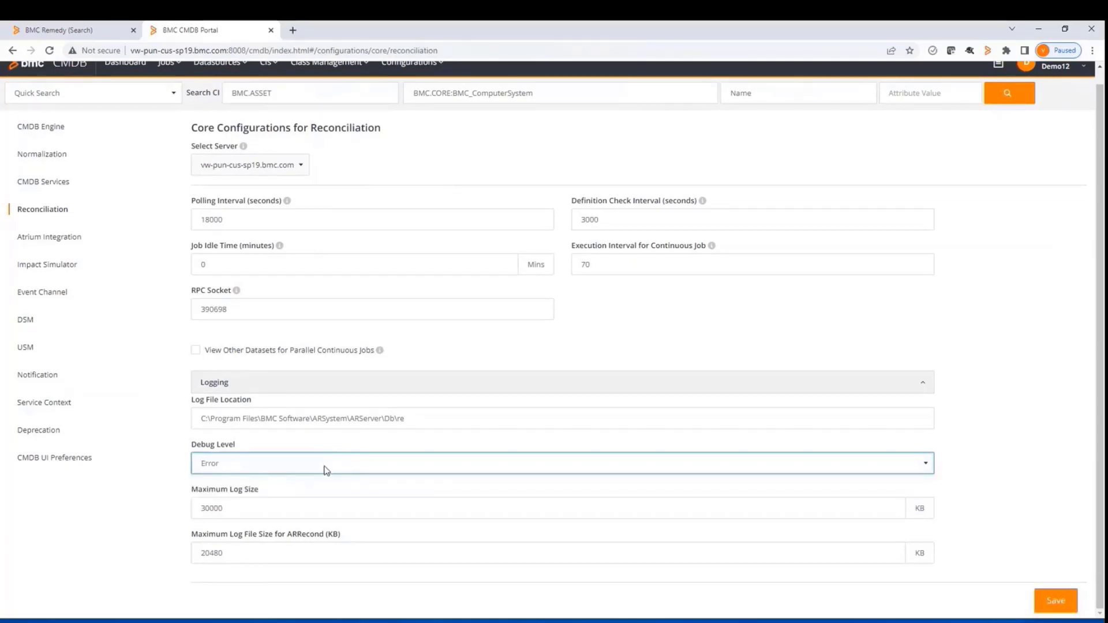
click(322, 465)
click(297, 503)
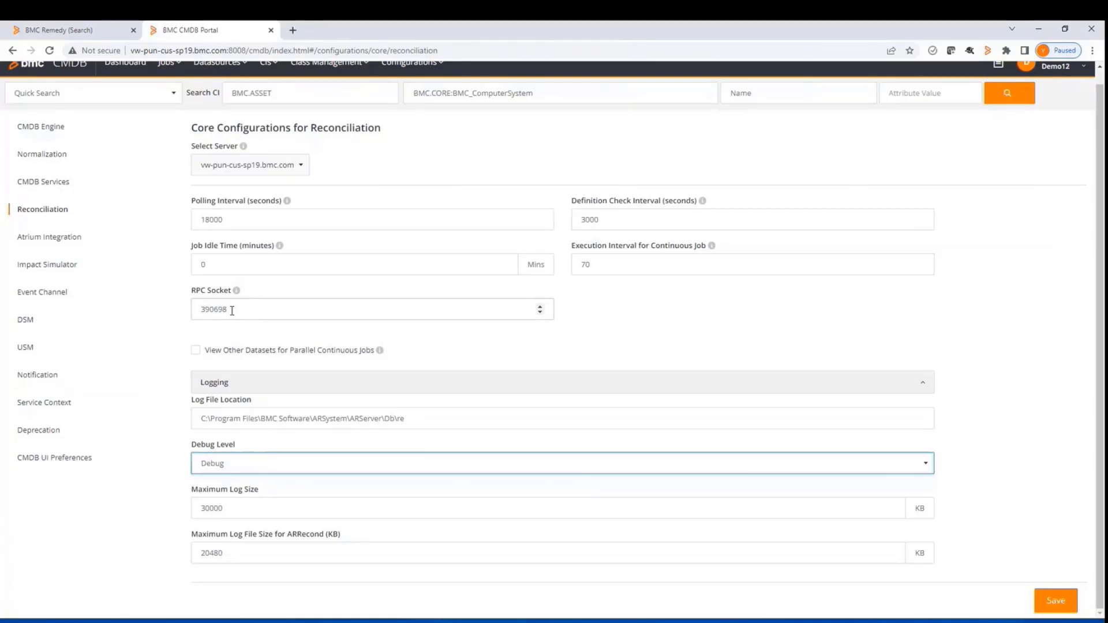
In BMC Remedy, open the Server Information page under the general system settings of the AR System Administration Console
click(94, 29)
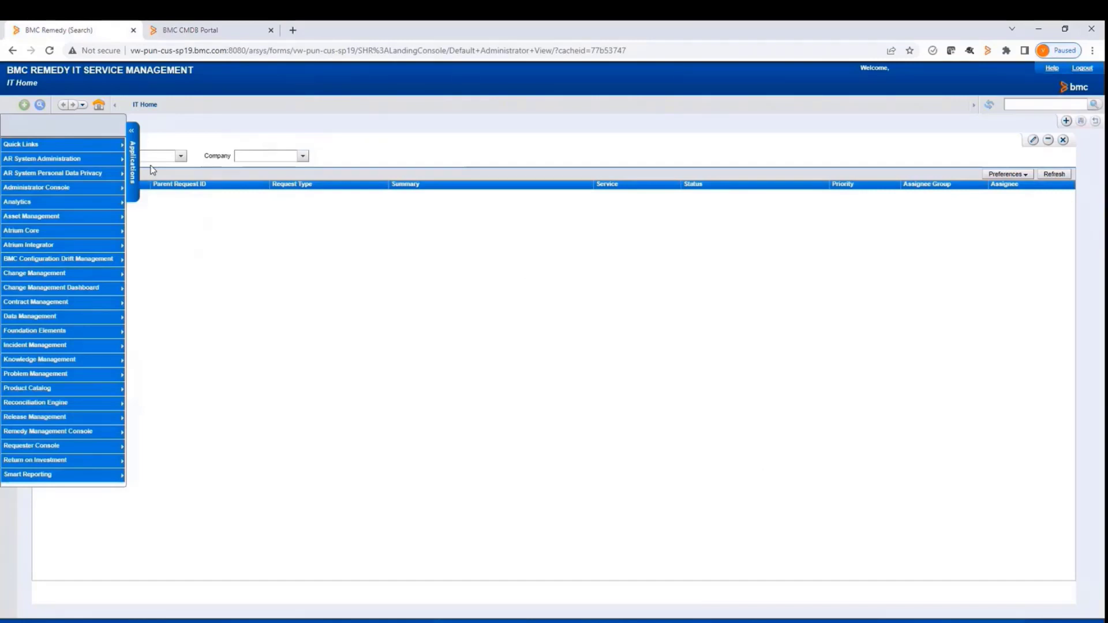
mouse_move(92, 190)
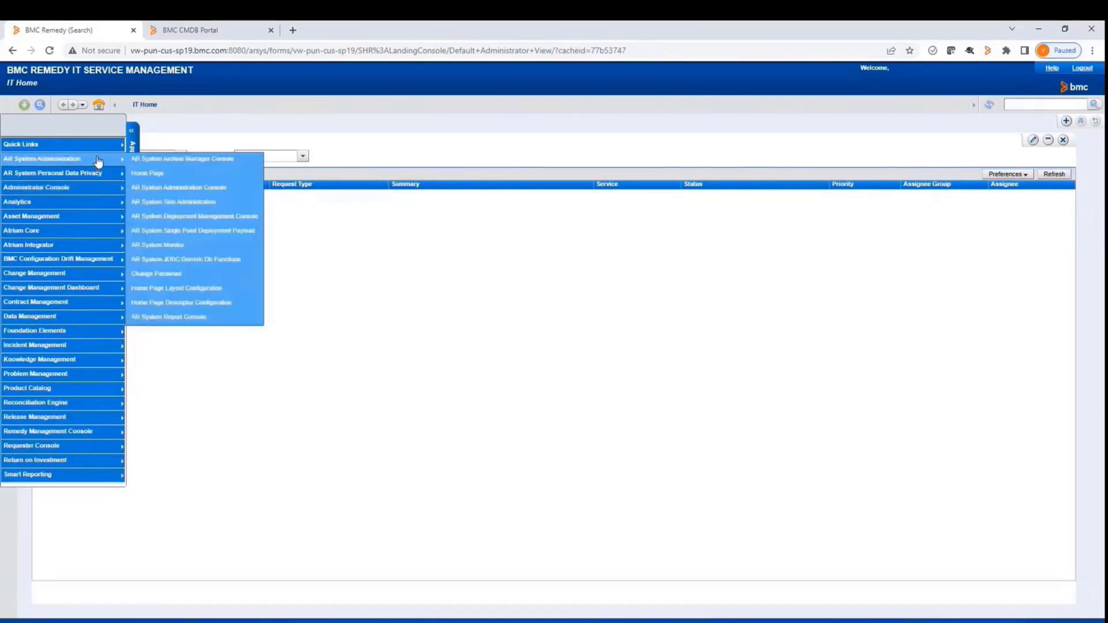
mouse_move(97, 168)
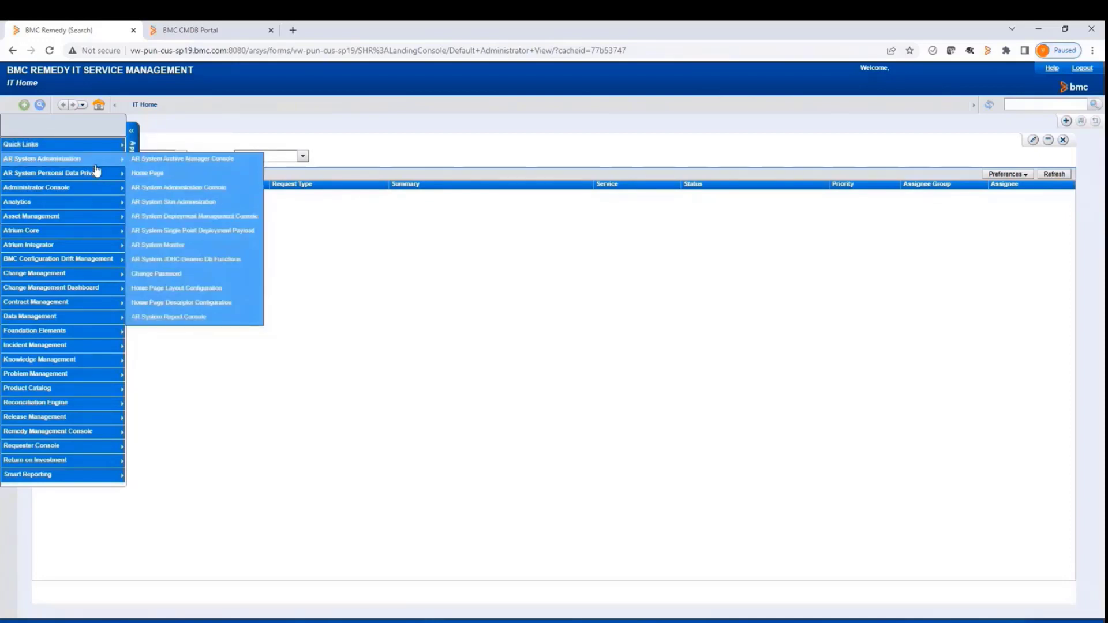
click(182, 189)
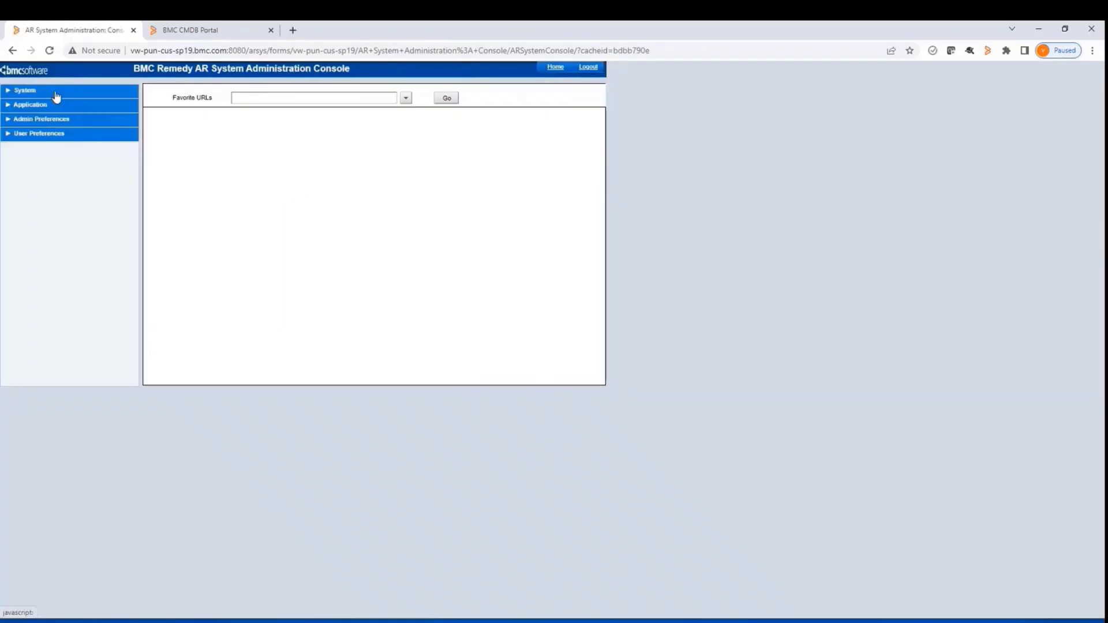
click(56, 94)
click(54, 105)
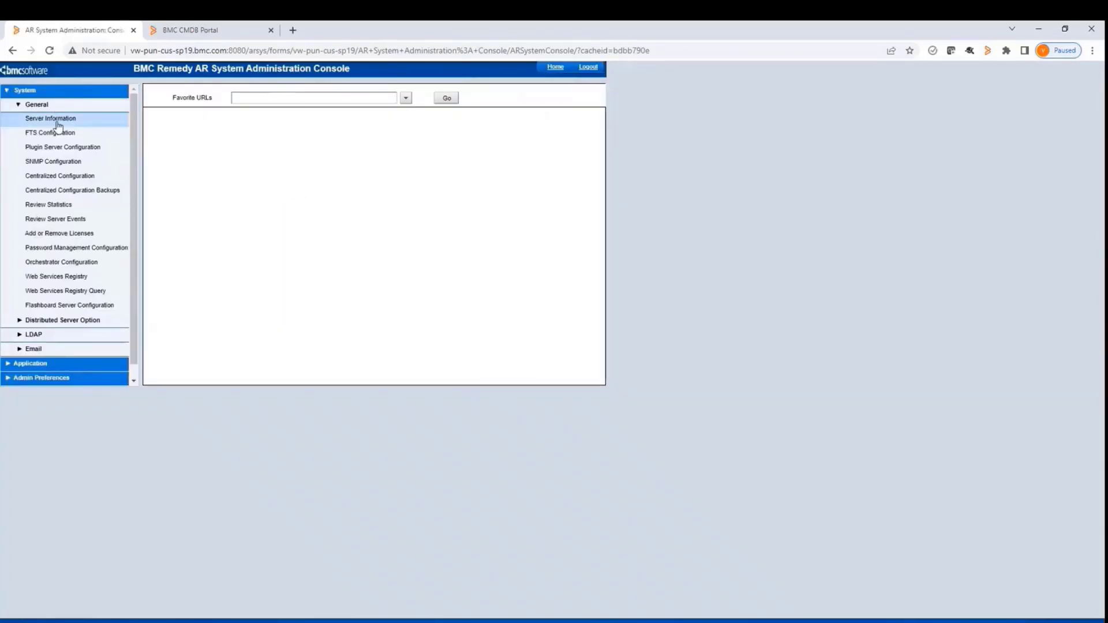
click(59, 122)
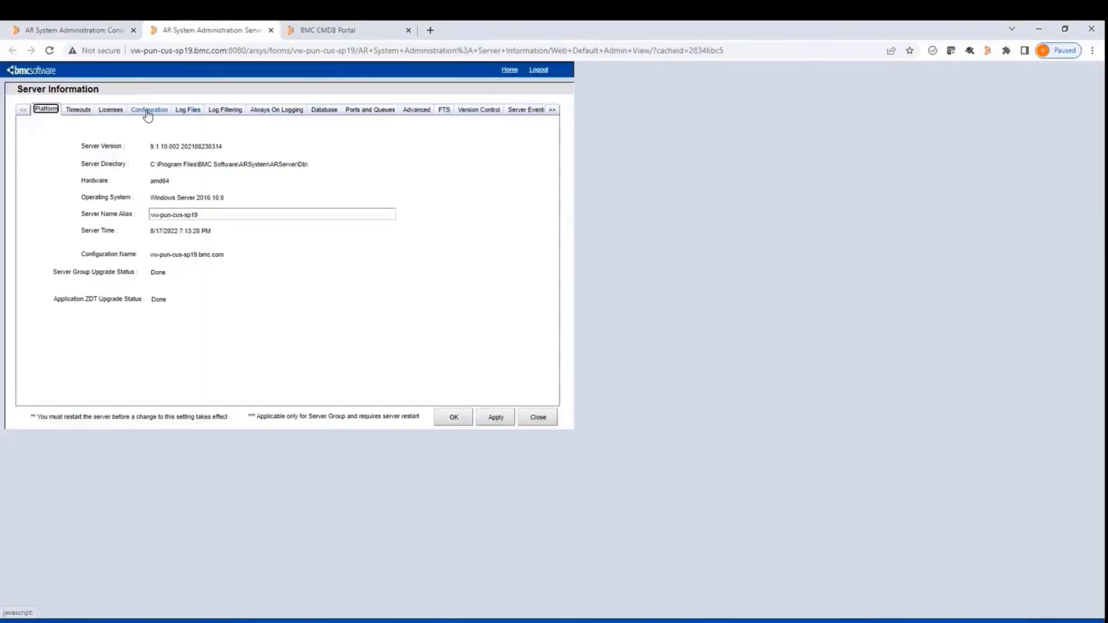
Examine the minimum and maximum threads of the Extension Private queue 390698 in the server's ports and queues settings
click(377, 113)
scroll(316, 247, down, 3)
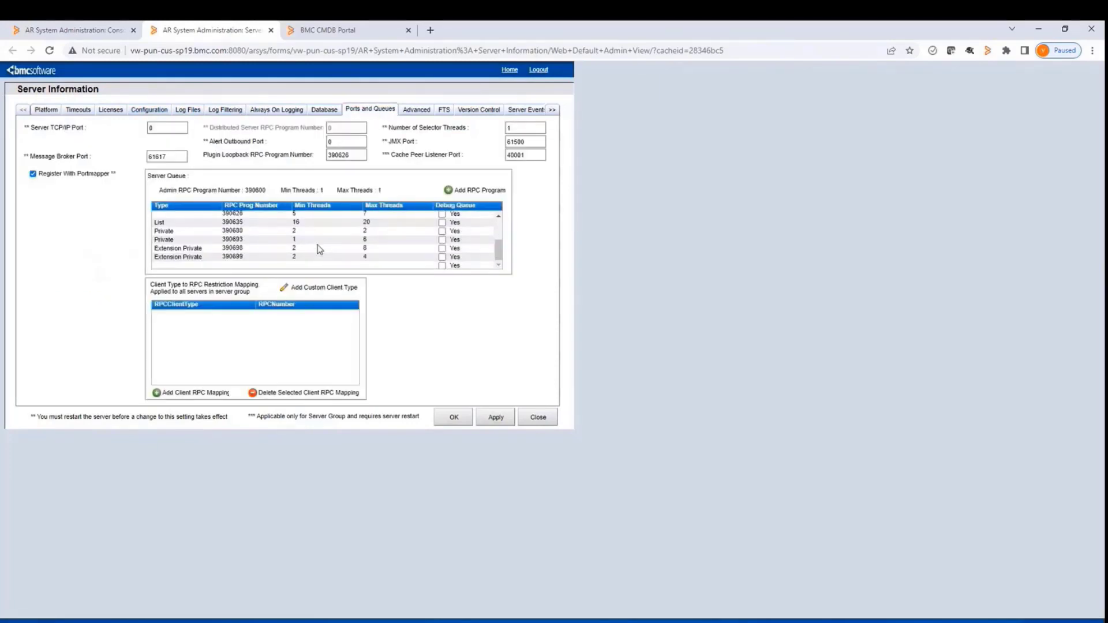
click(224, 248)
drag(224, 248, 241, 249)
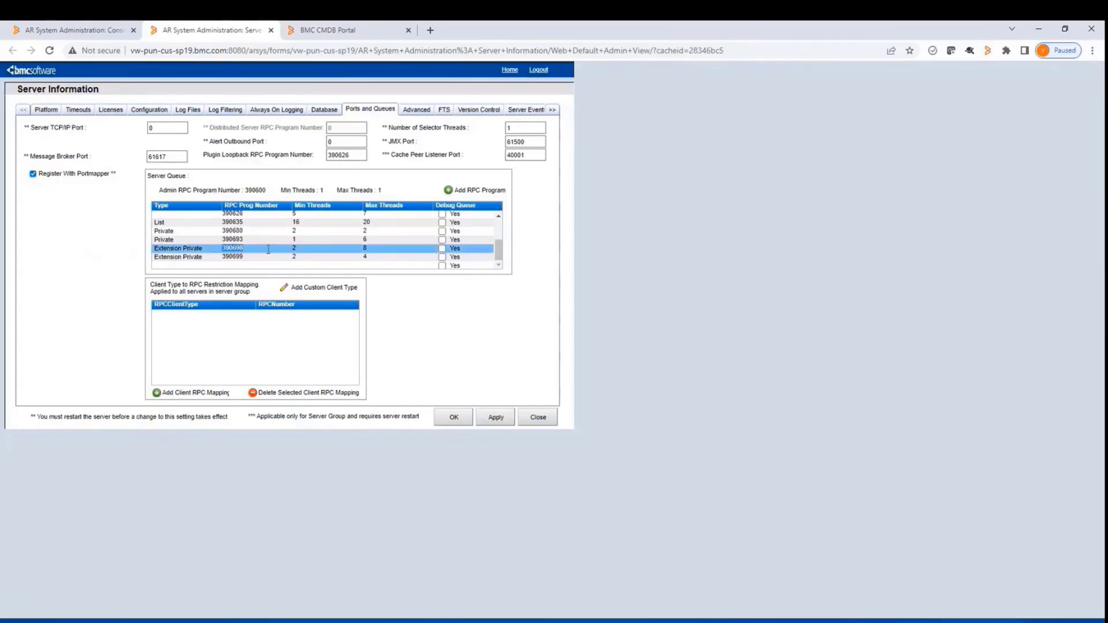
click(308, 249)
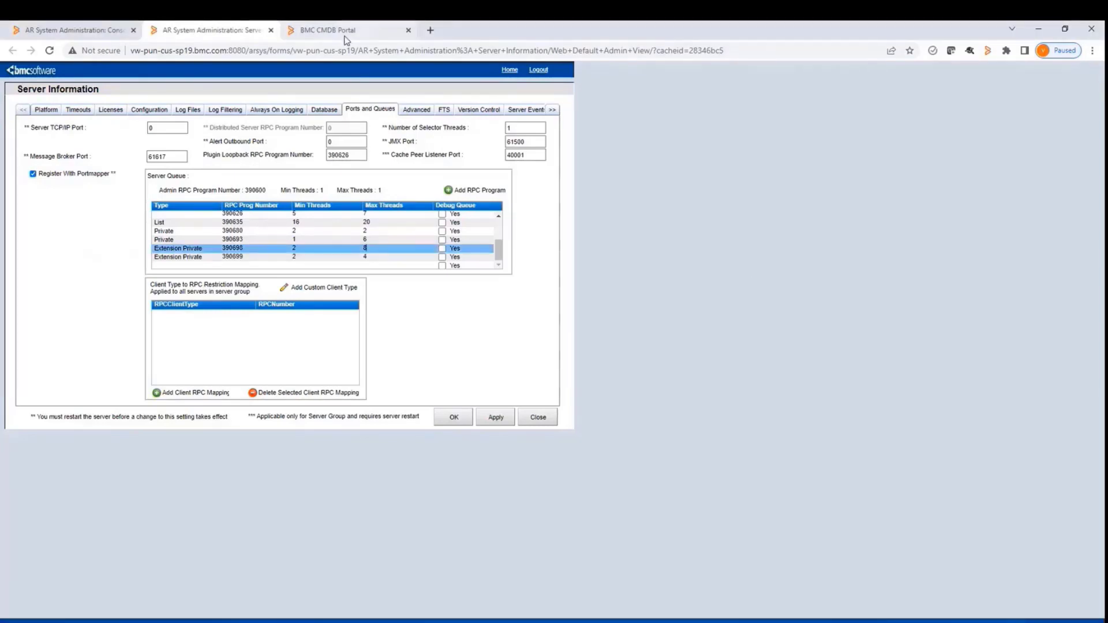
Switch to BMC Remedy Developer Studio and open the BMC.CORE:BMC_BaseElement form from the filtered forms list
click(345, 33)
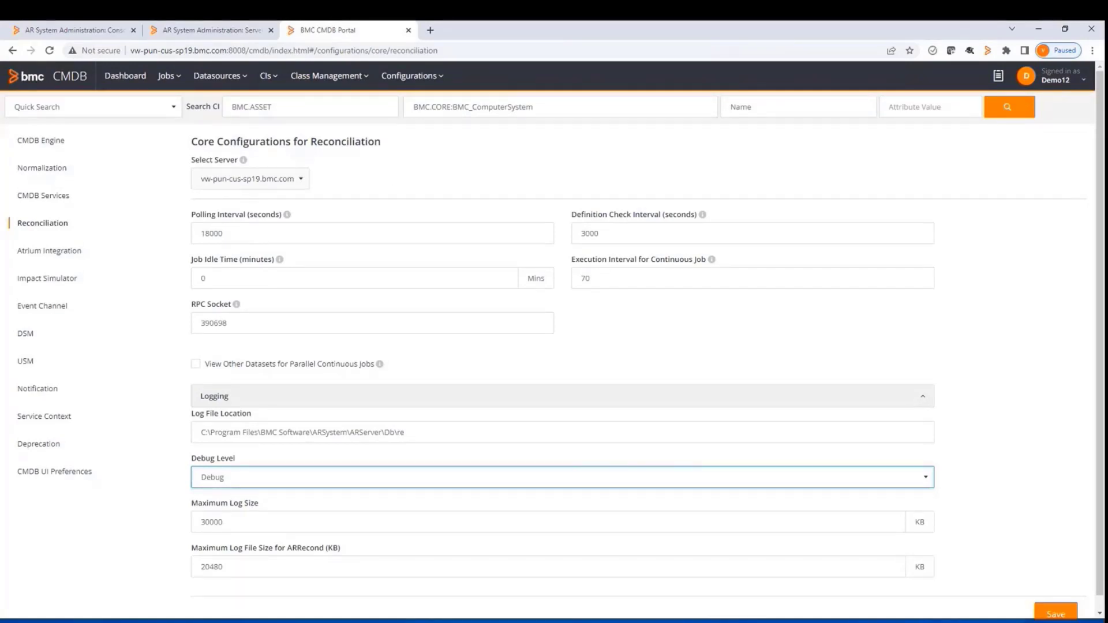
key(alt+Tab)
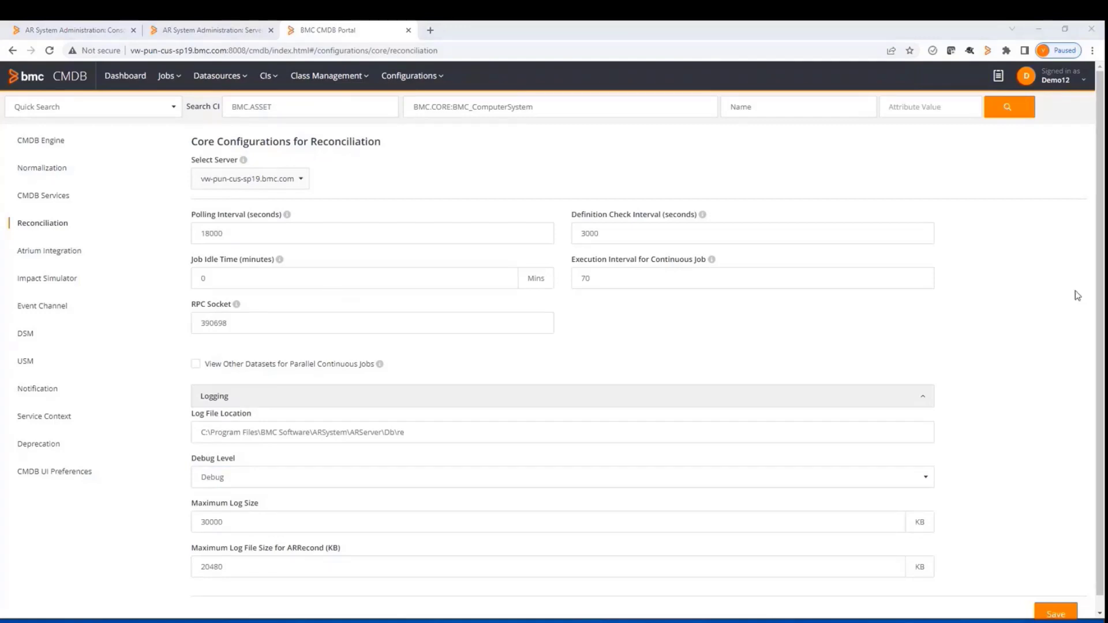
drag(1074, 290, 539, 155)
click(754, 145)
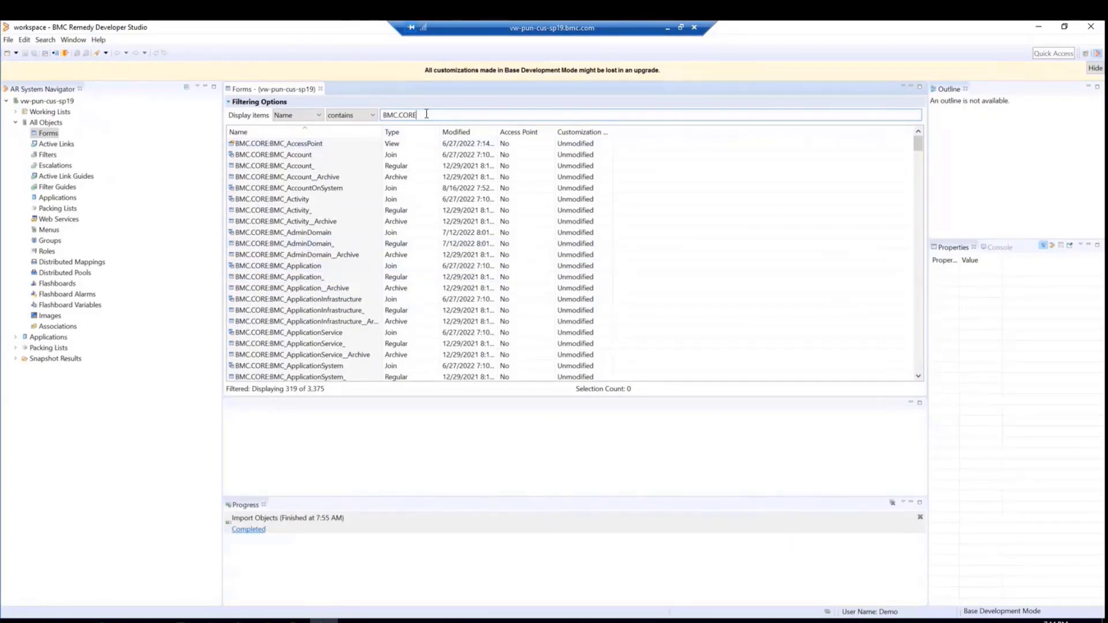
scroll(302, 308, down, 3)
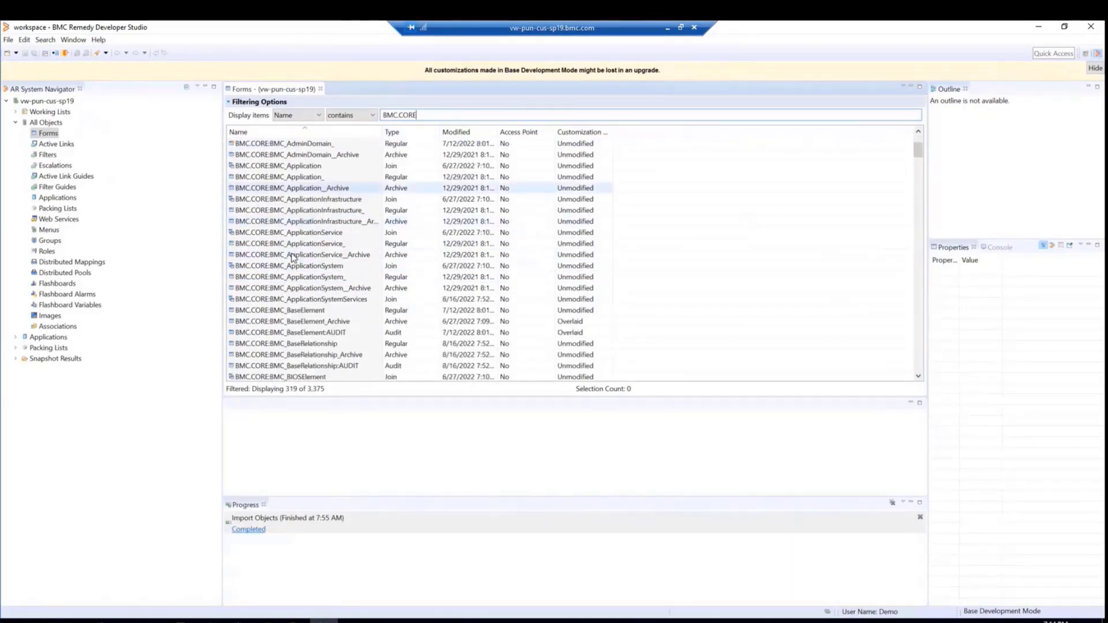
double_click(303, 311)
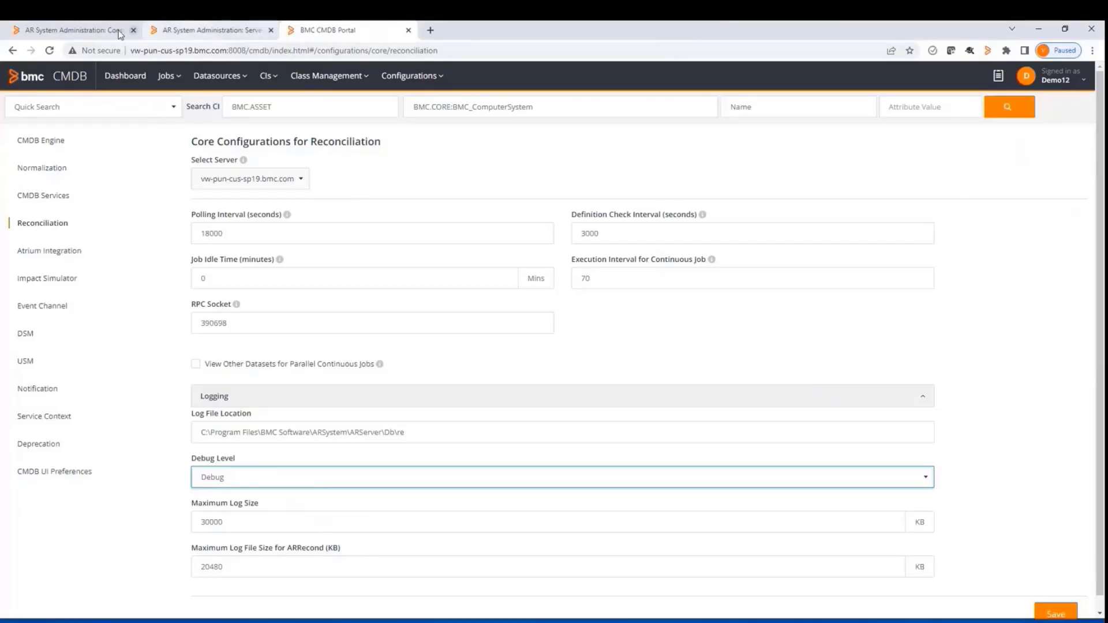
Back in the browser, open the CMDB:JobRunInfo form by replacing the form name in the Server Information page's URL
click(190, 33)
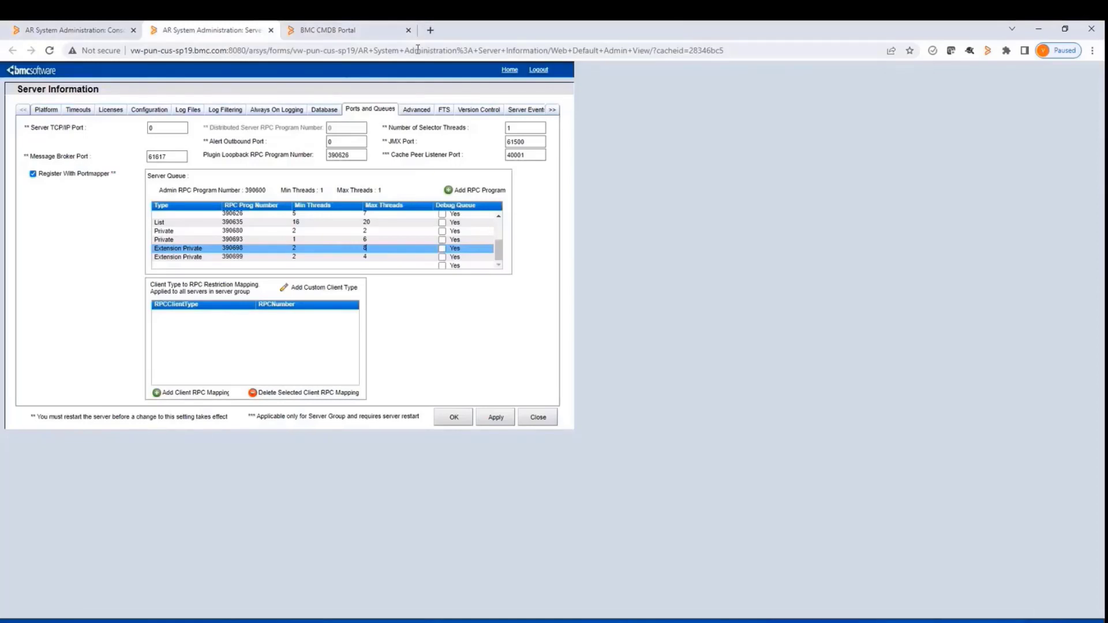
click(375, 53)
click(362, 52)
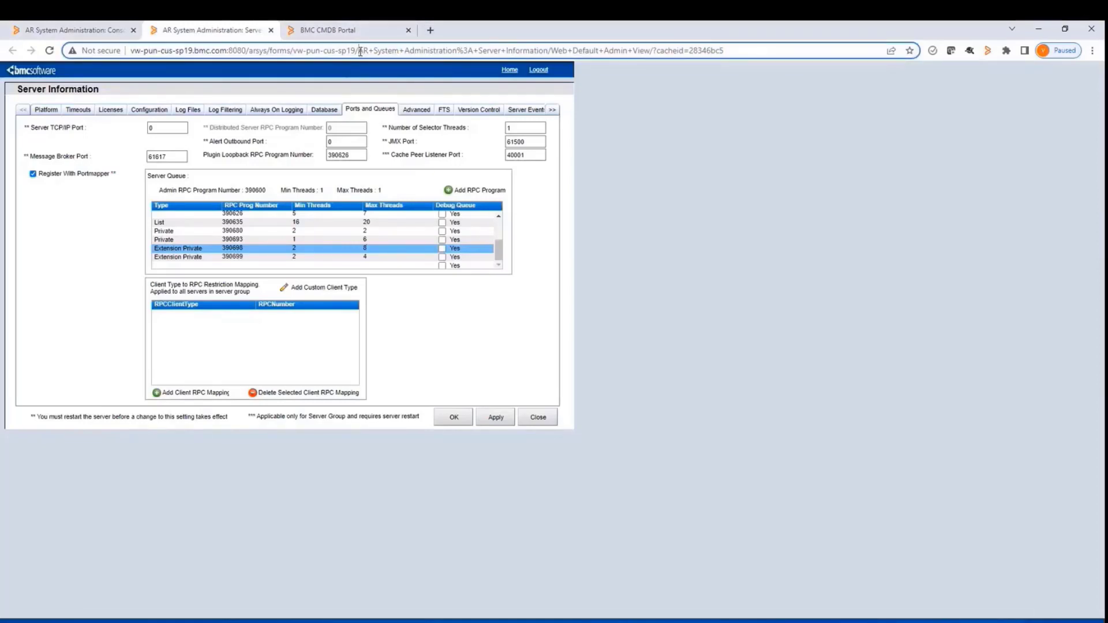
drag(360, 51, 771, 58)
text(CMD)
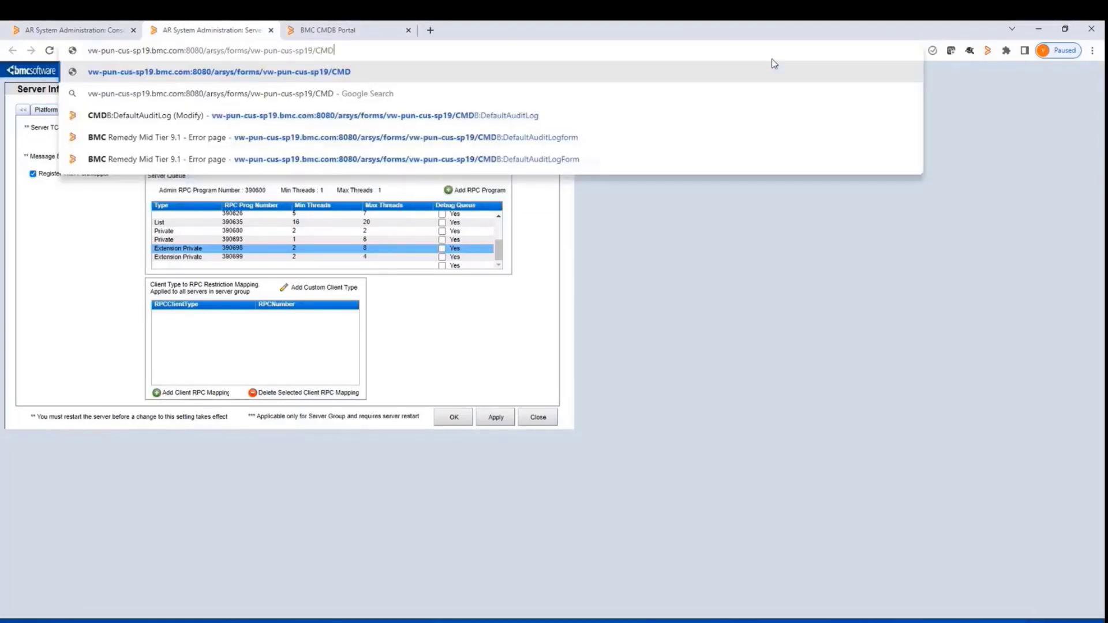
text(B:)
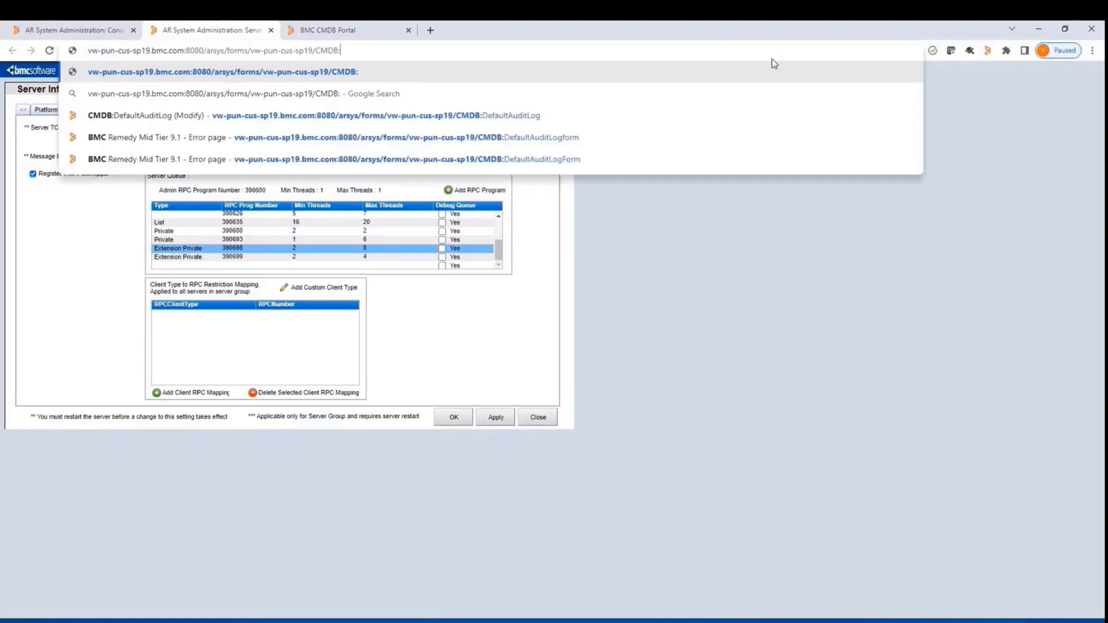
text(JObRunInfo)
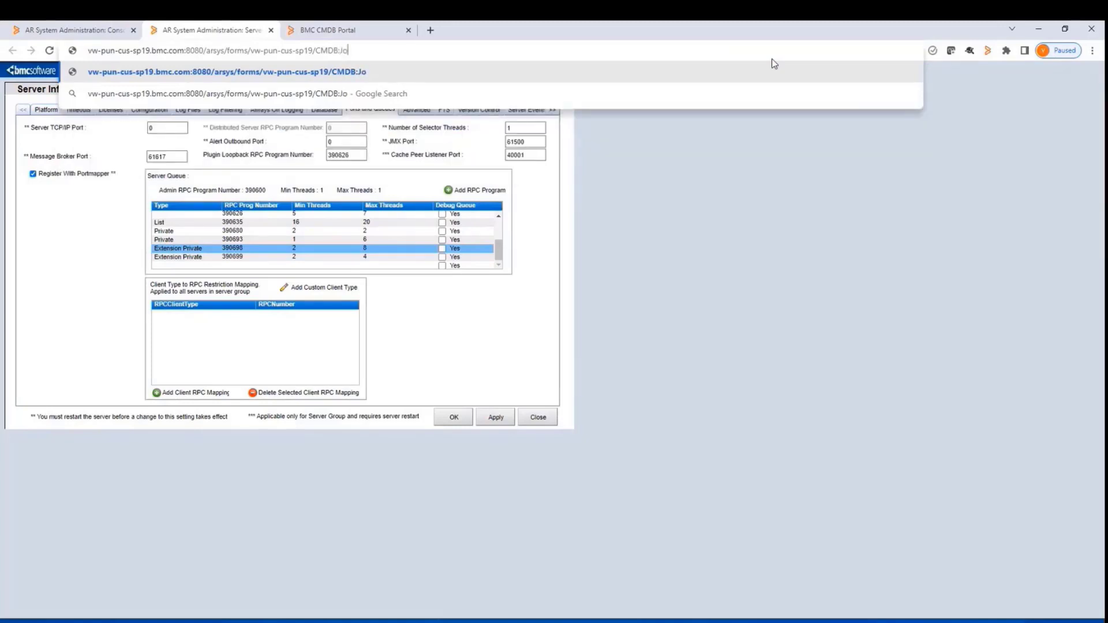
key(Return)
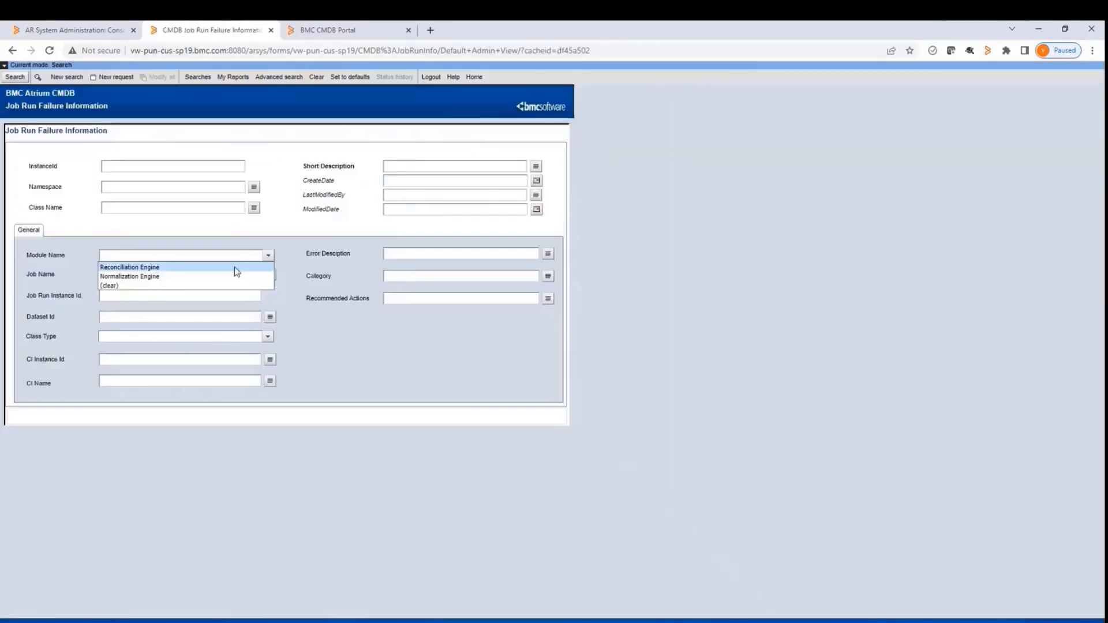
Search the job run failure records with Module Name set to Reconciliation Engine and check the available module options
click(235, 267)
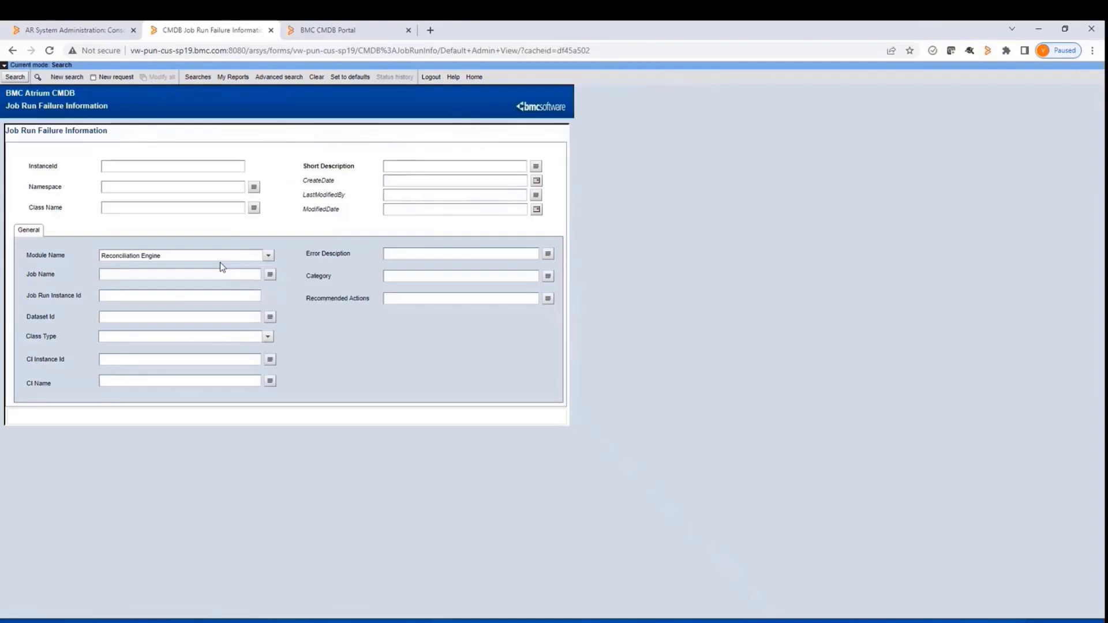
click(11, 77)
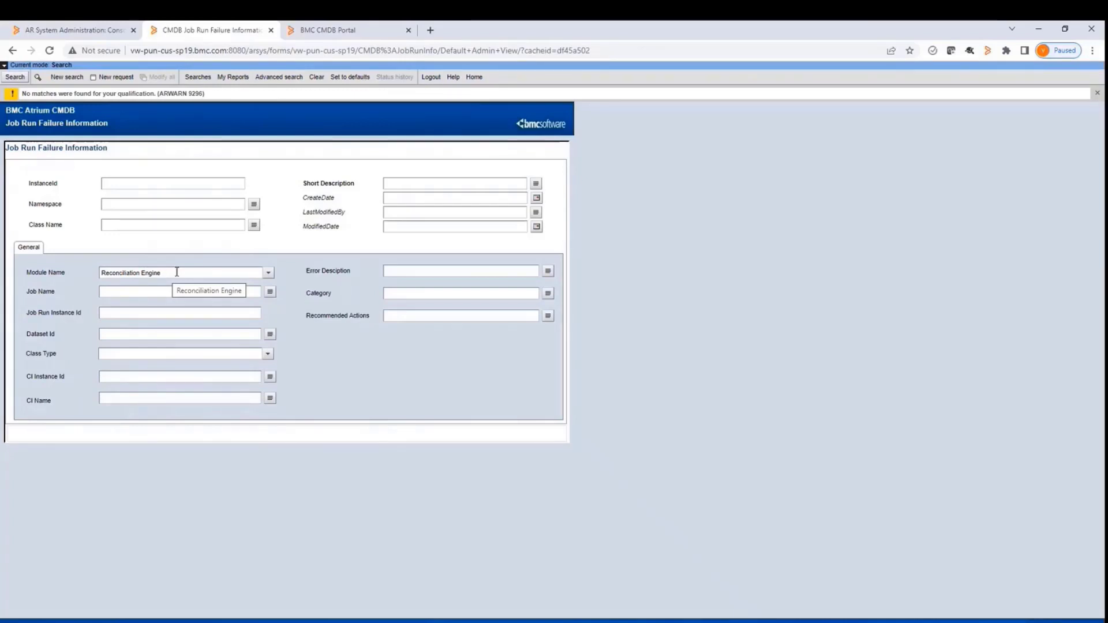
click(177, 272)
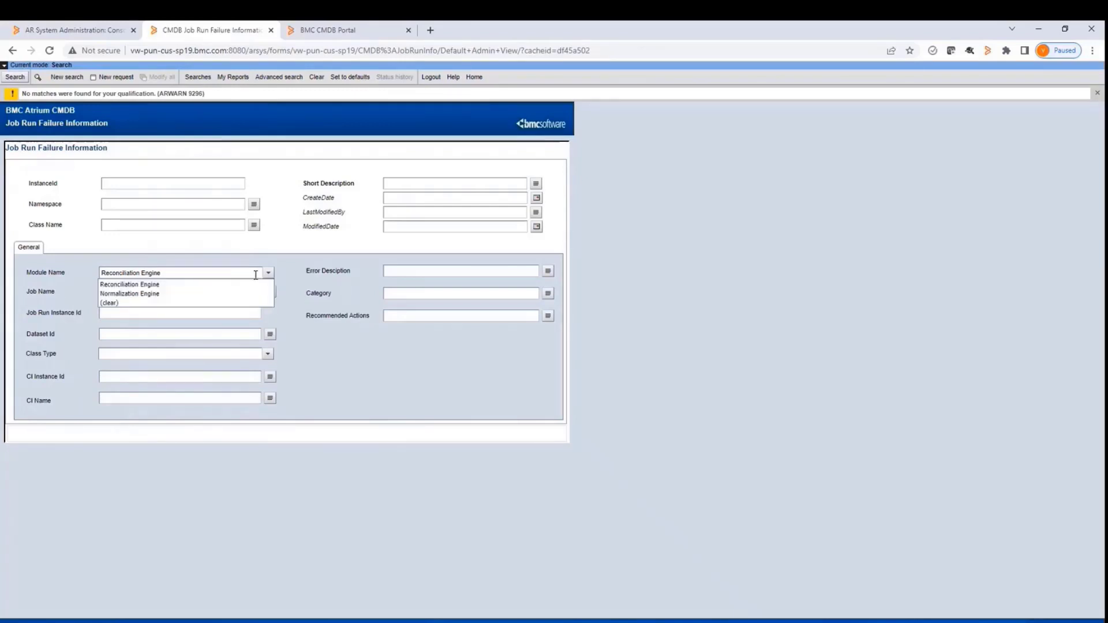
click(283, 280)
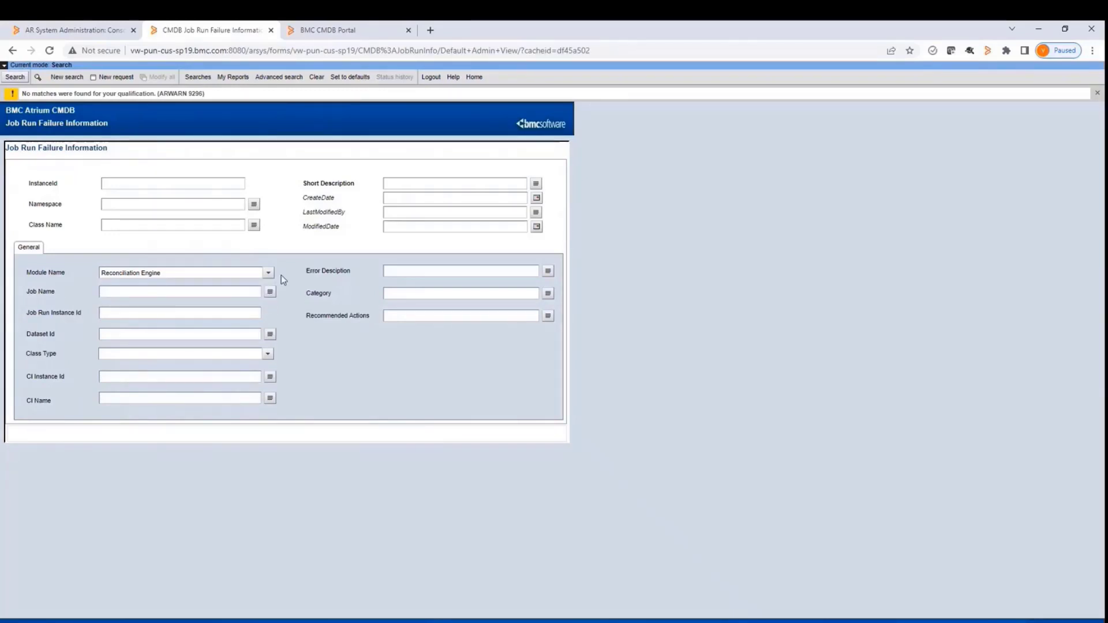